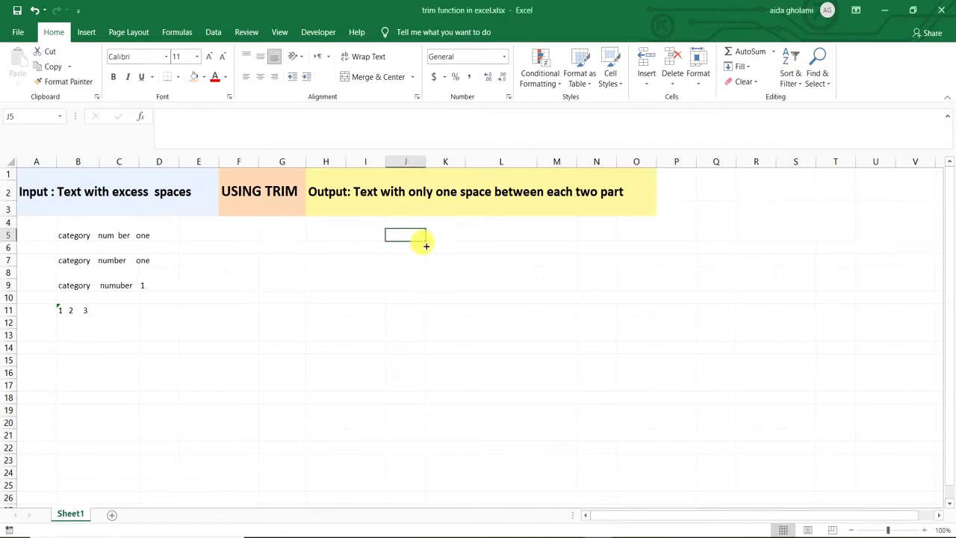
- Examine the excess spaces between the words and numbers in the source texts in B5, B7 and B11
click(85, 236)
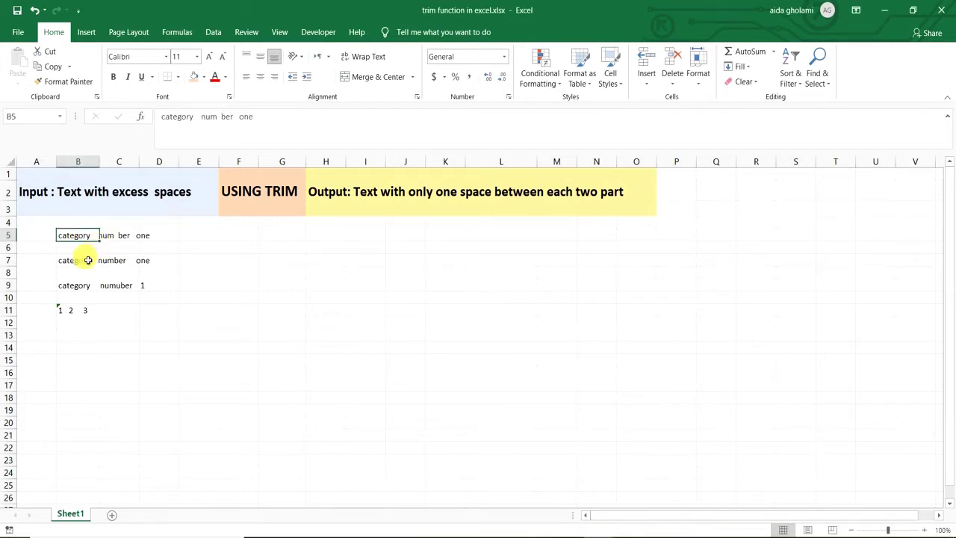
double_click(80, 239)
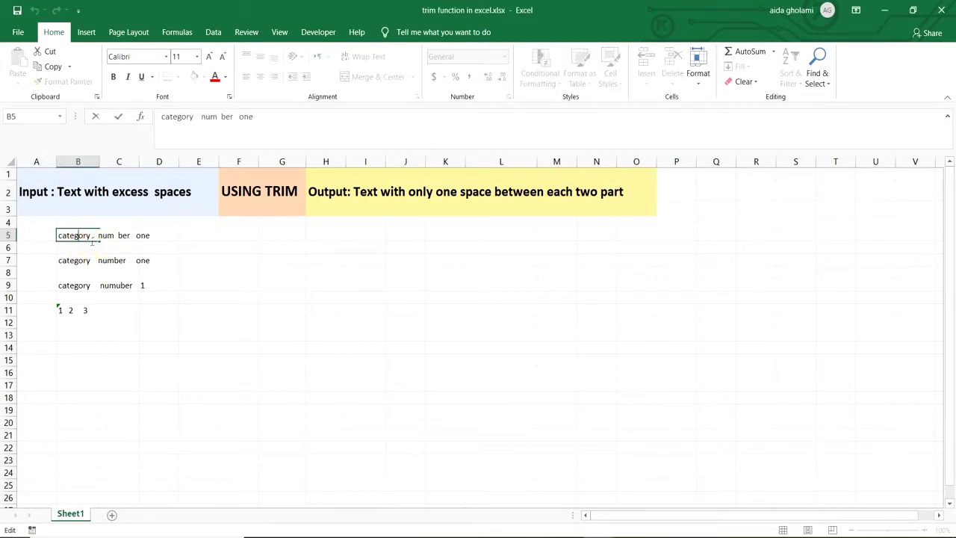
click(98, 235)
drag(115, 236, 120, 239)
click(115, 237)
click(135, 239)
click(81, 260)
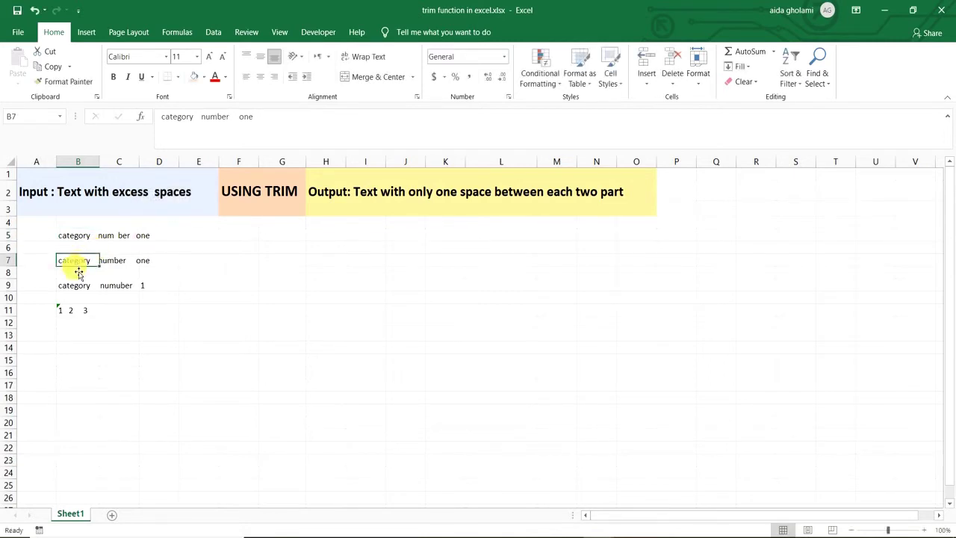
double_click(76, 262)
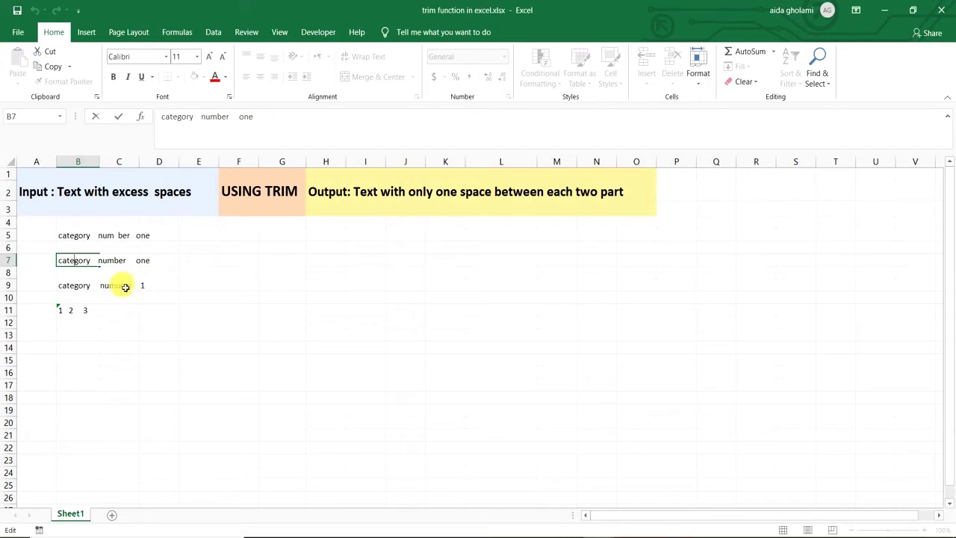
click(76, 314)
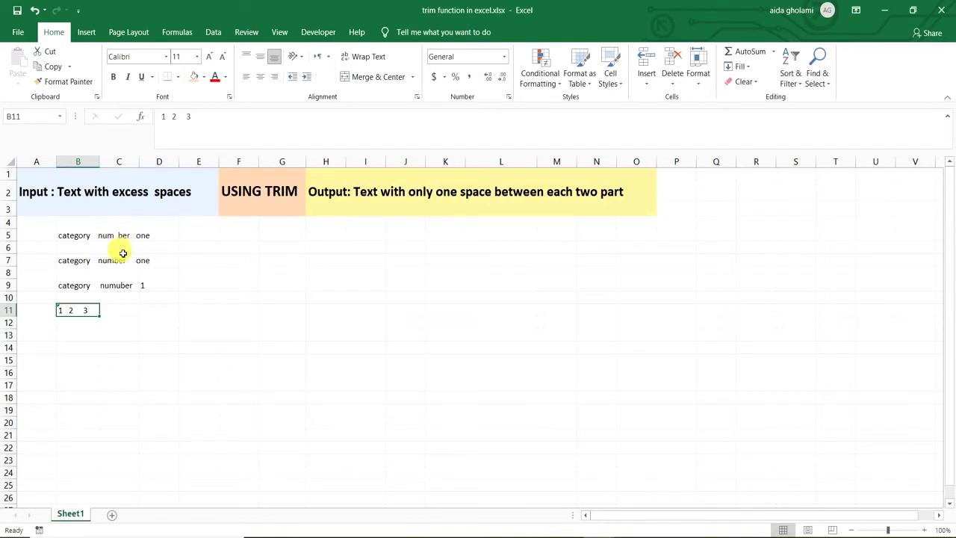
- Enter the formula =TRIM(B5) in cell J5 to strip the excess spaces from the first text
click(410, 237)
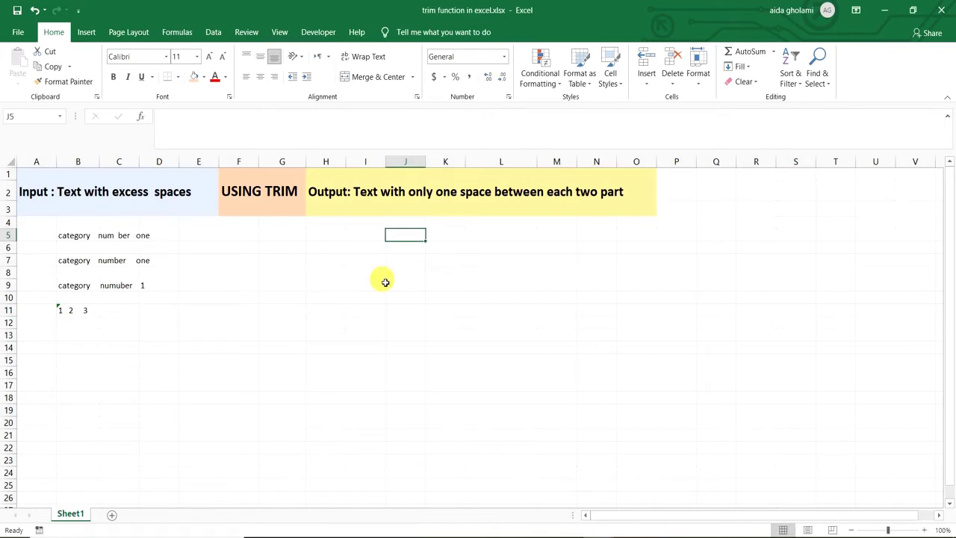
text(=)
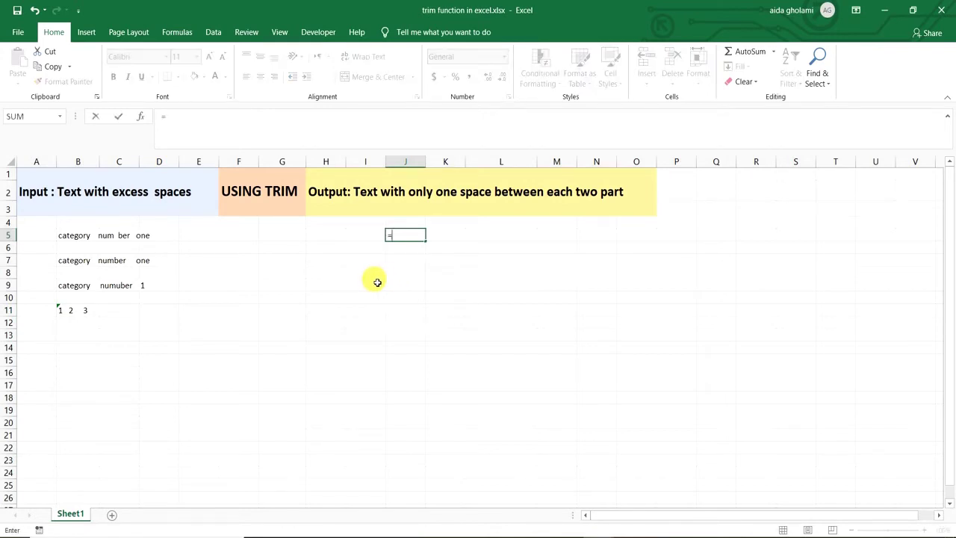
text(t)
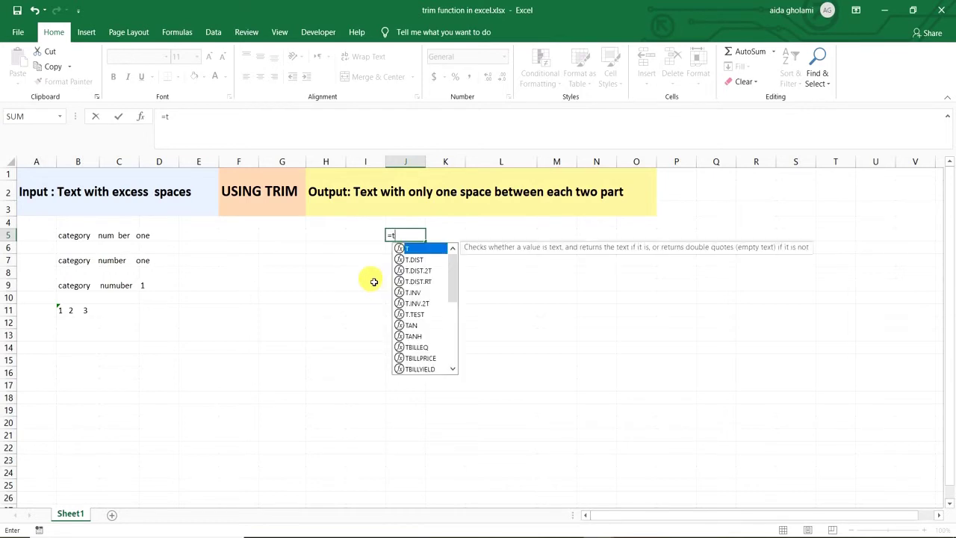
text(ri)
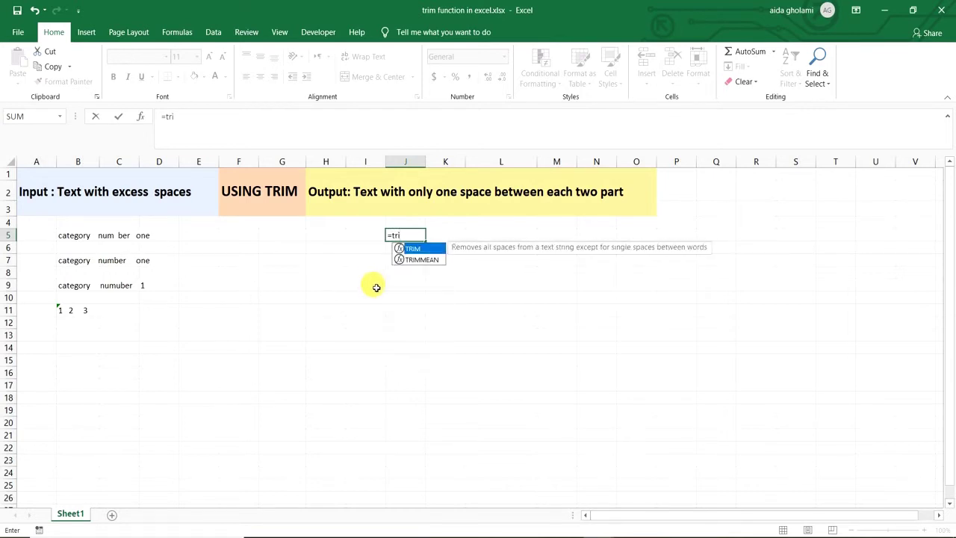
double_click(413, 249)
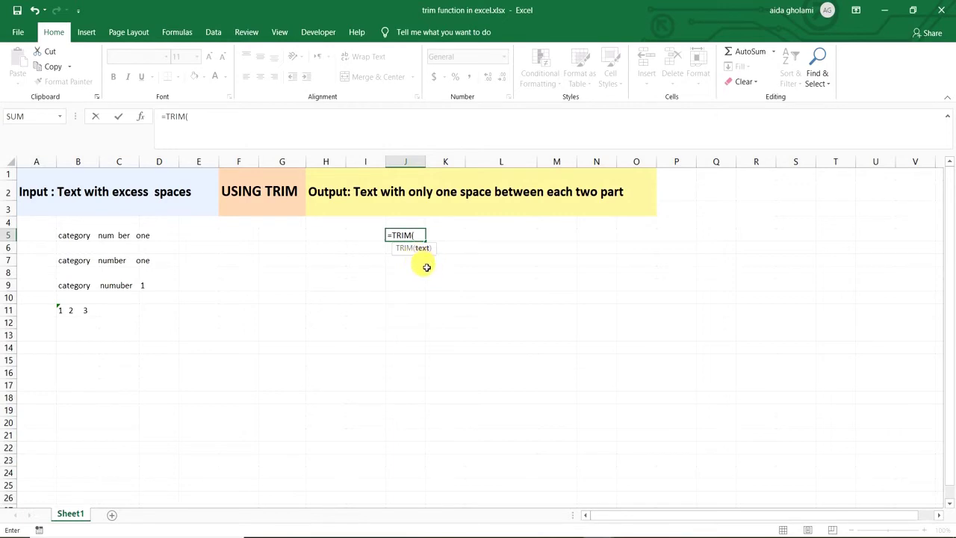
click(89, 238)
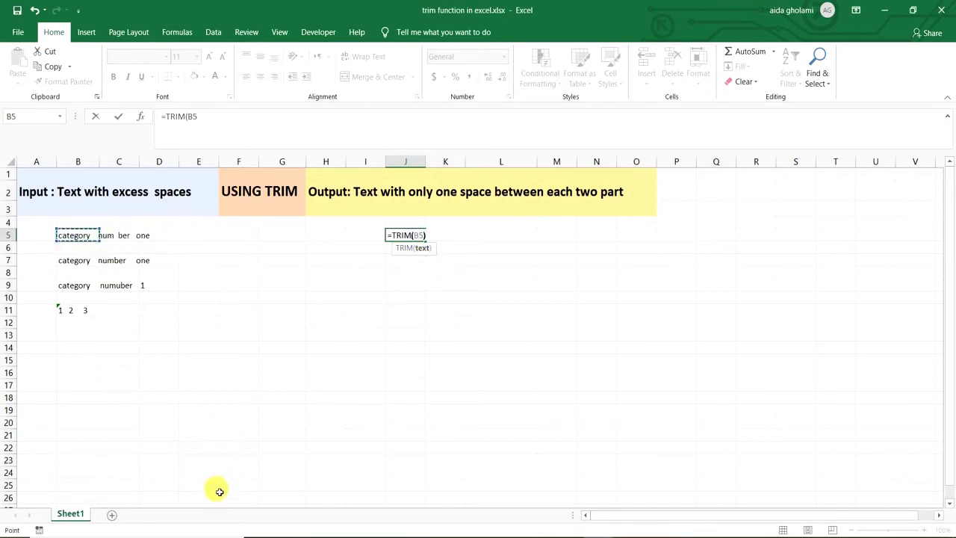
text())
key(Return)
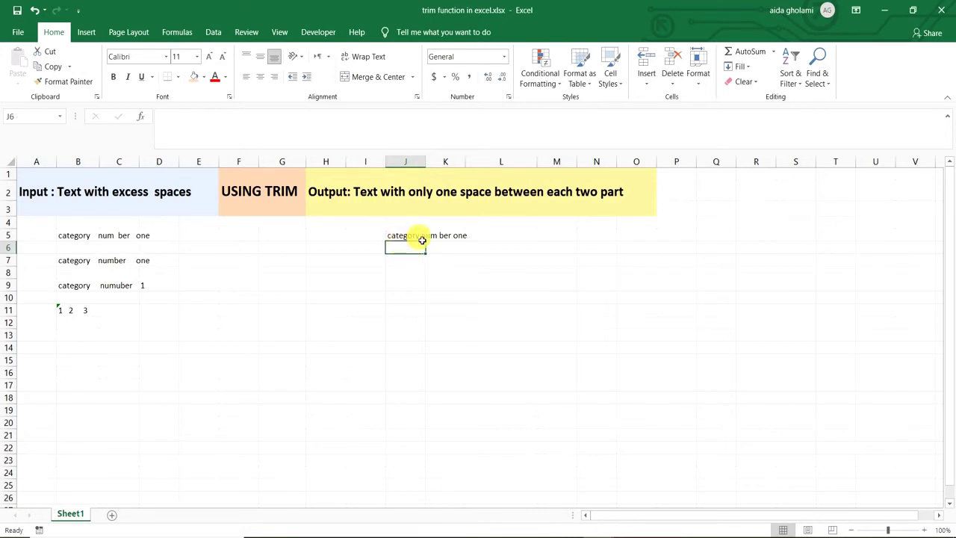
- Compare the word parts and gaps of the source text in B5 with the trimmed output in J5
double_click(86, 238)
drag(91, 235, 57, 236)
double_click(105, 236)
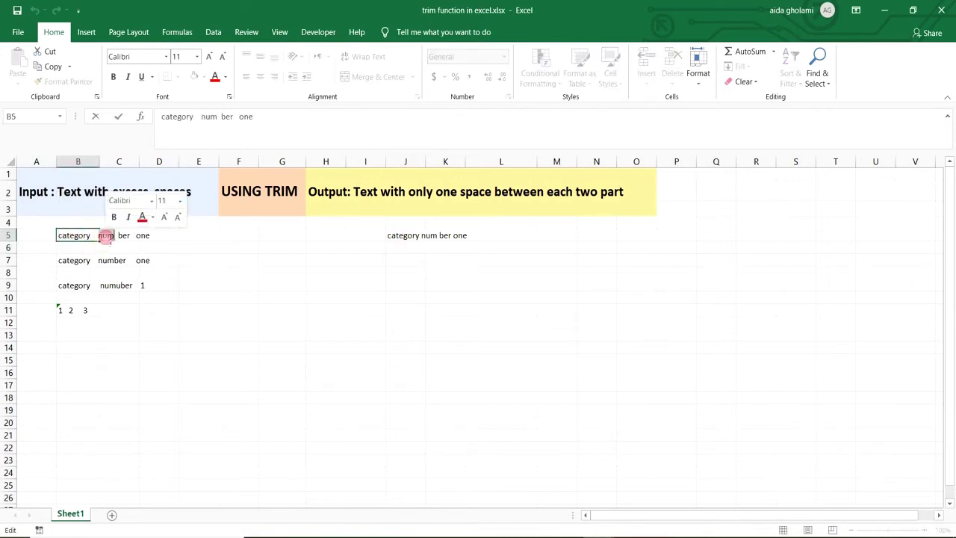
double_click(125, 237)
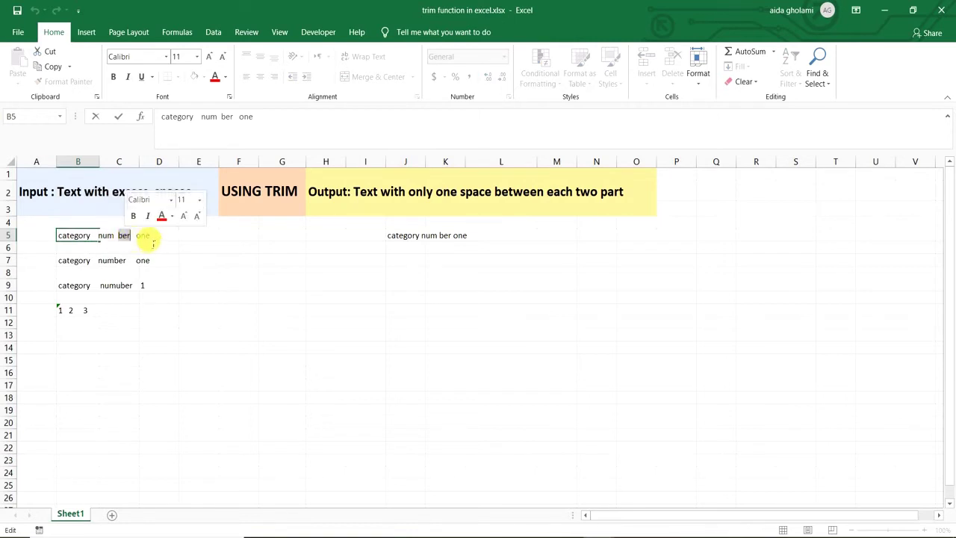
click(146, 237)
triple_click(146, 238)
click(143, 237)
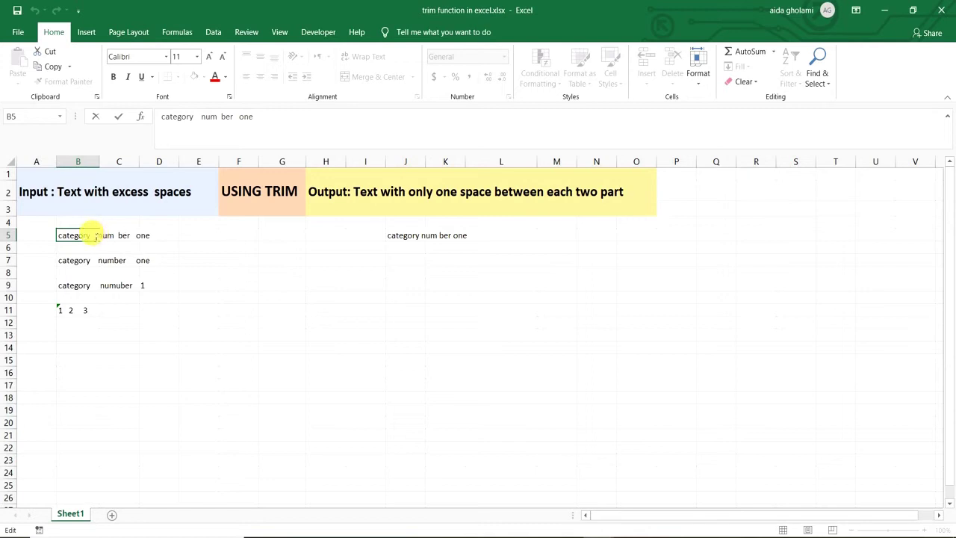
drag(90, 235, 98, 235)
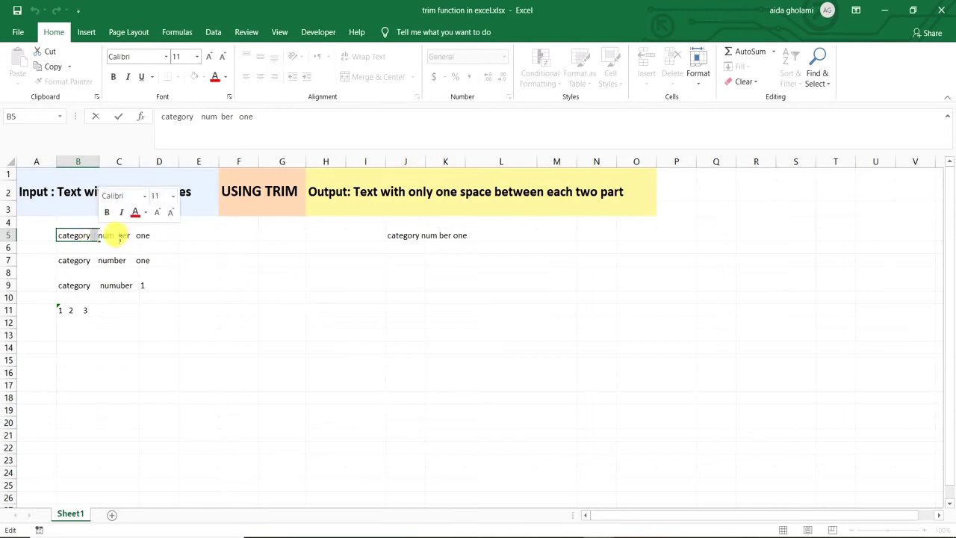
drag(113, 236, 119, 236)
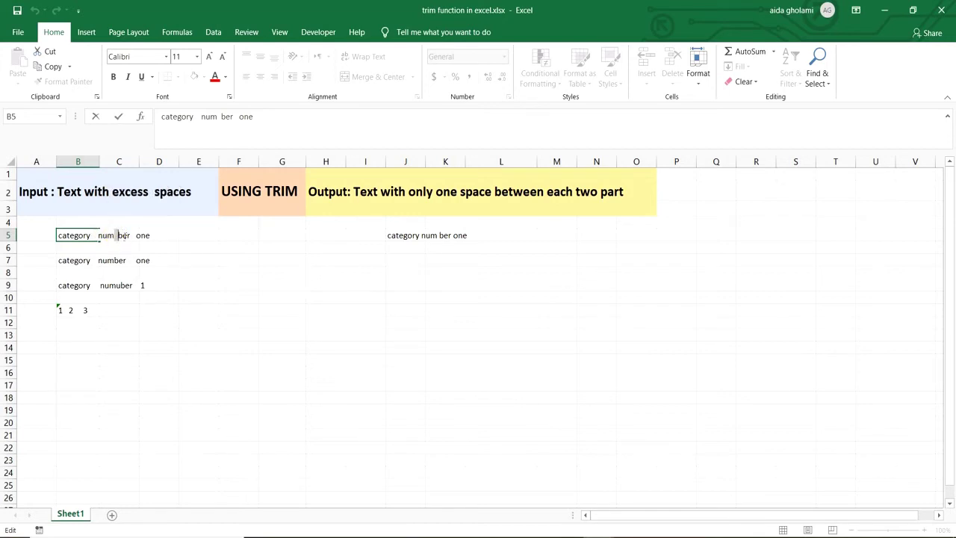
click(403, 247)
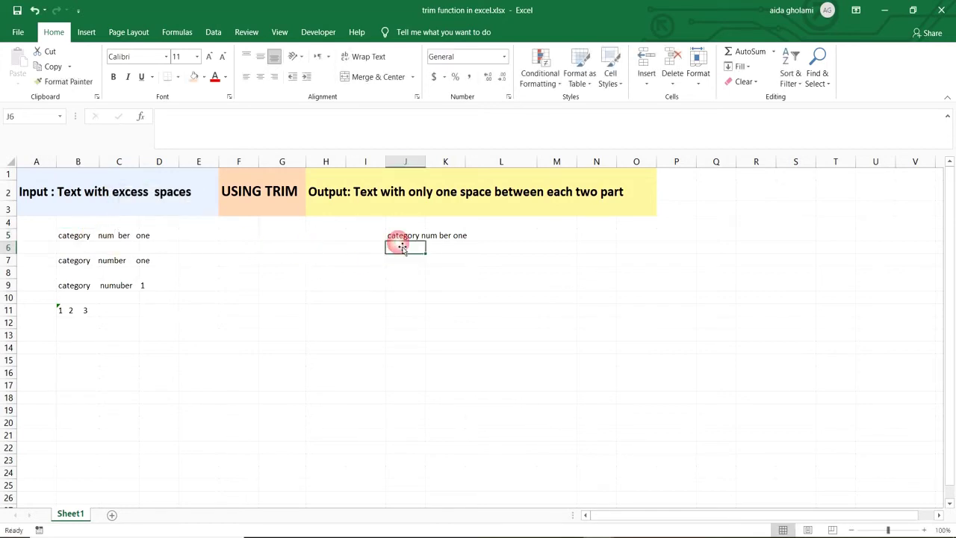
click(396, 235)
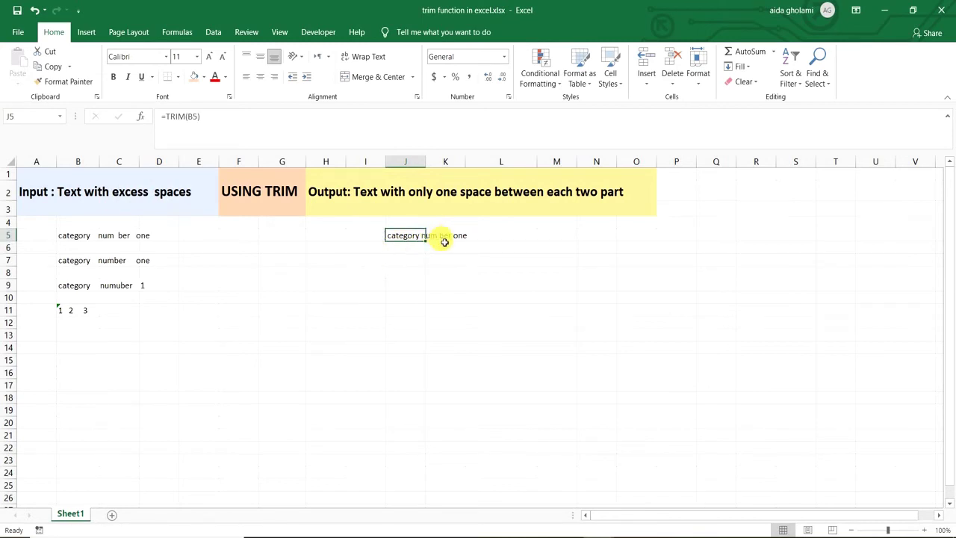
- Fill the TRIM formula from J5 down through J11
click(418, 274)
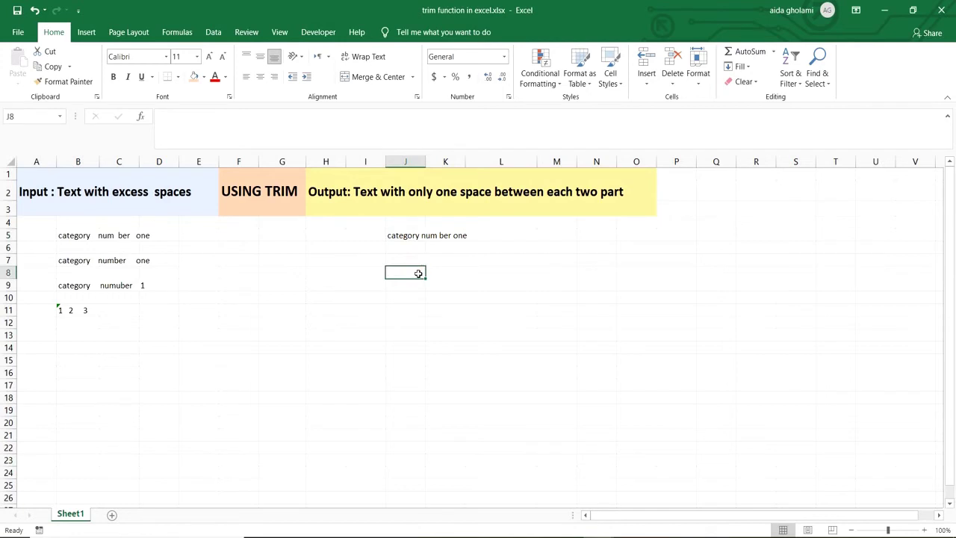
click(416, 235)
drag(427, 241, 425, 316)
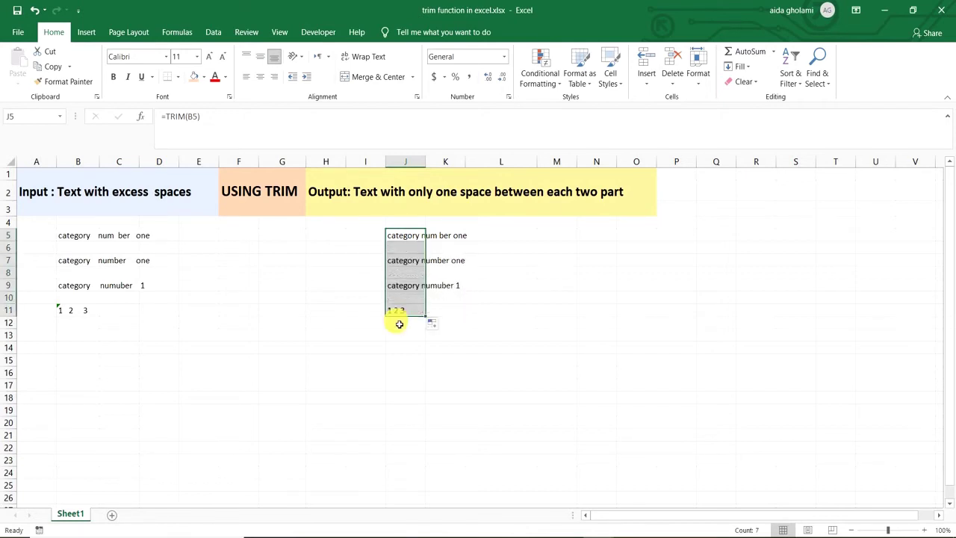
- Examine the copied TRIM formulas and outputs in J7, J9 and J11 against their source texts in column B
click(403, 259)
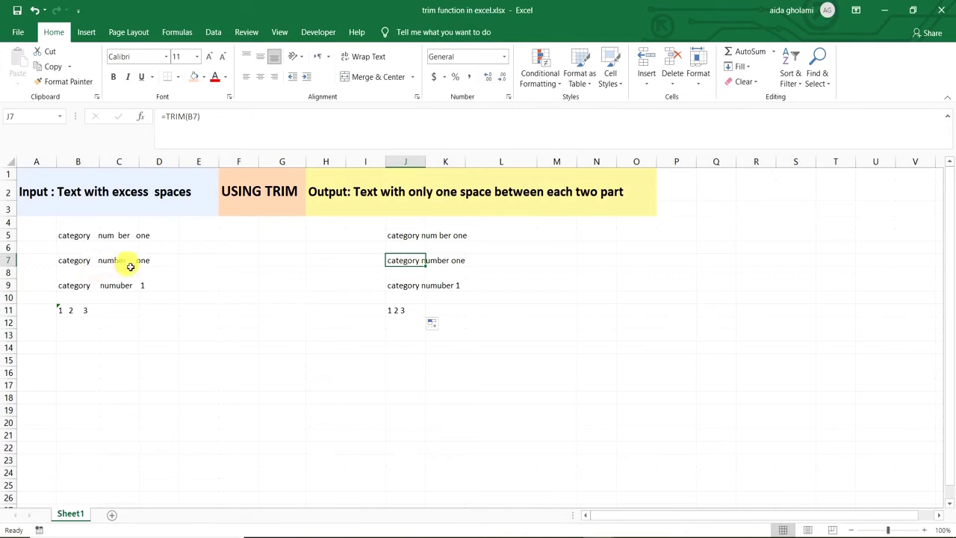
double_click(404, 258)
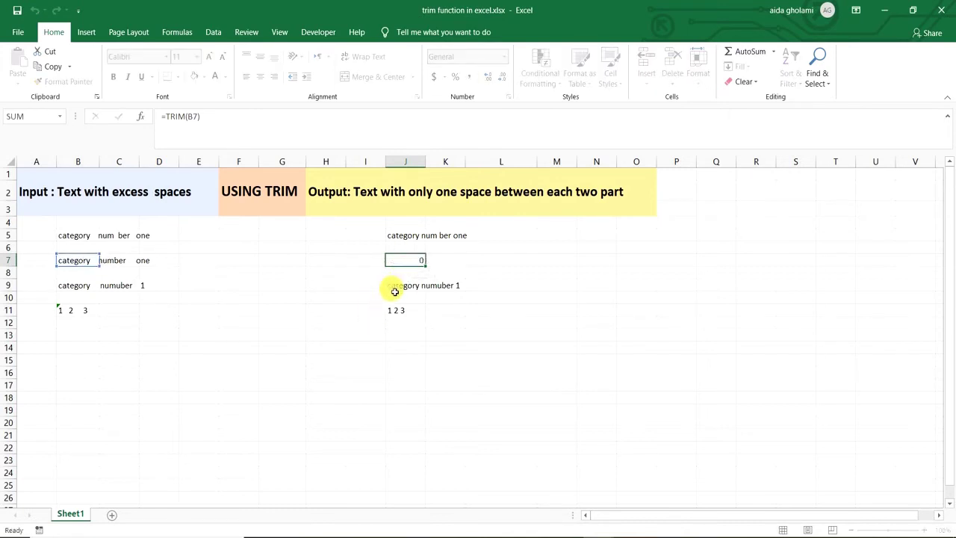
key(Return)
click(413, 260)
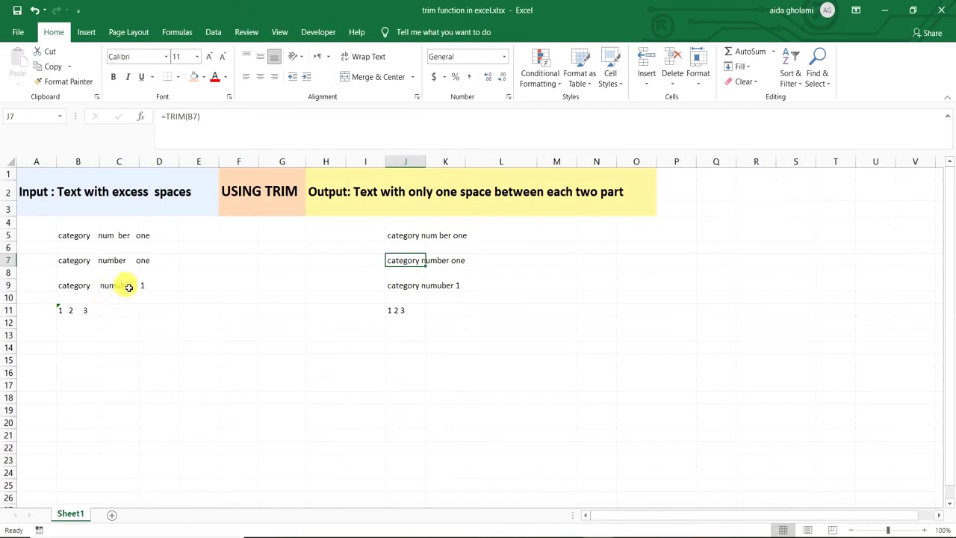
click(406, 289)
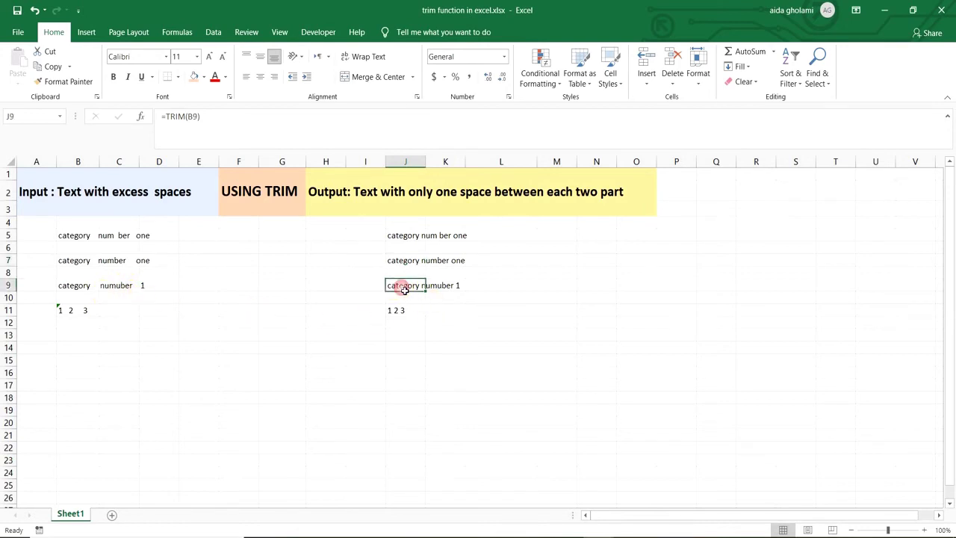
click(457, 291)
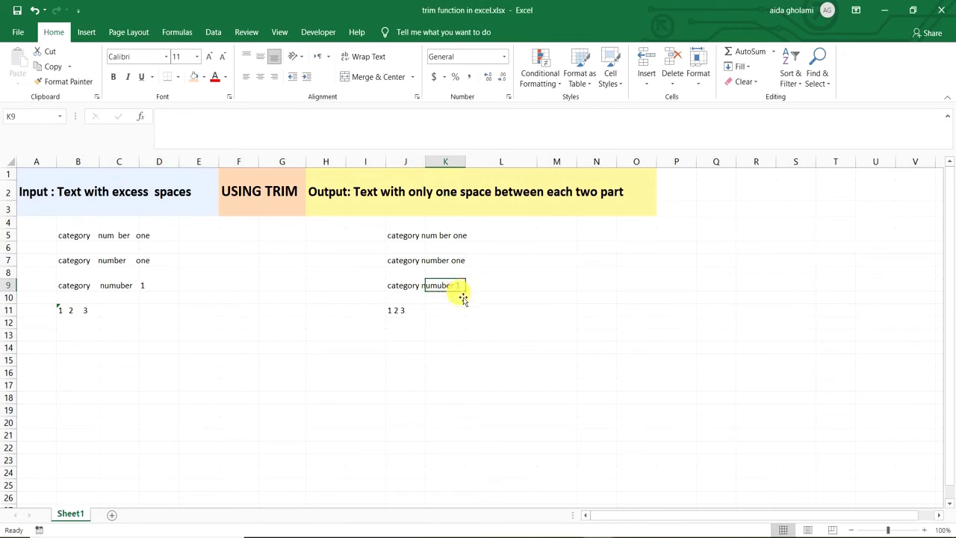
click(90, 313)
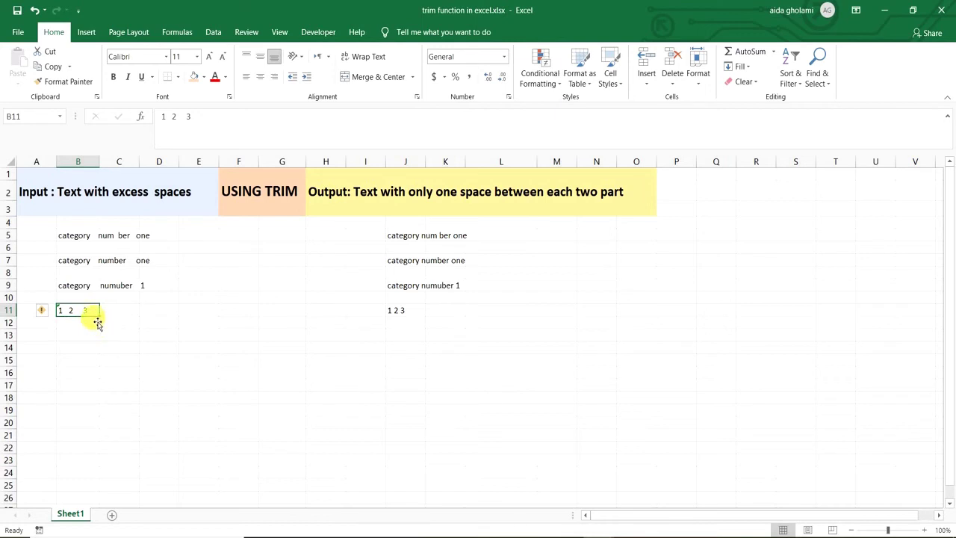
click(406, 311)
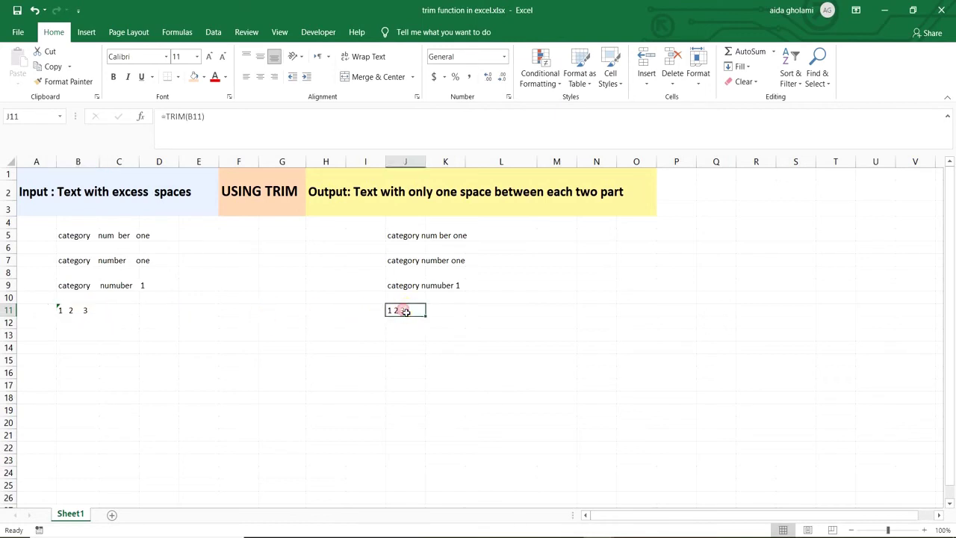
double_click(405, 312)
key(Return)
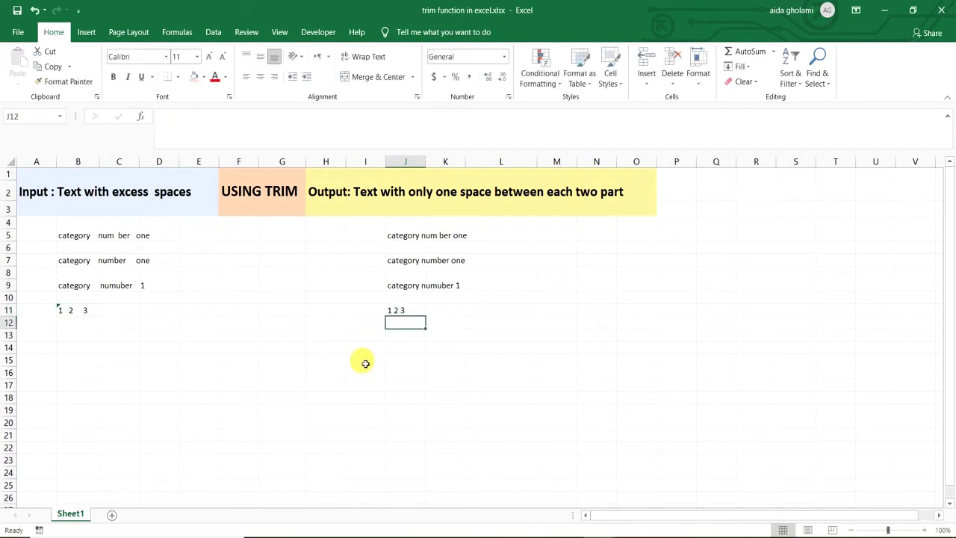
click(402, 321)
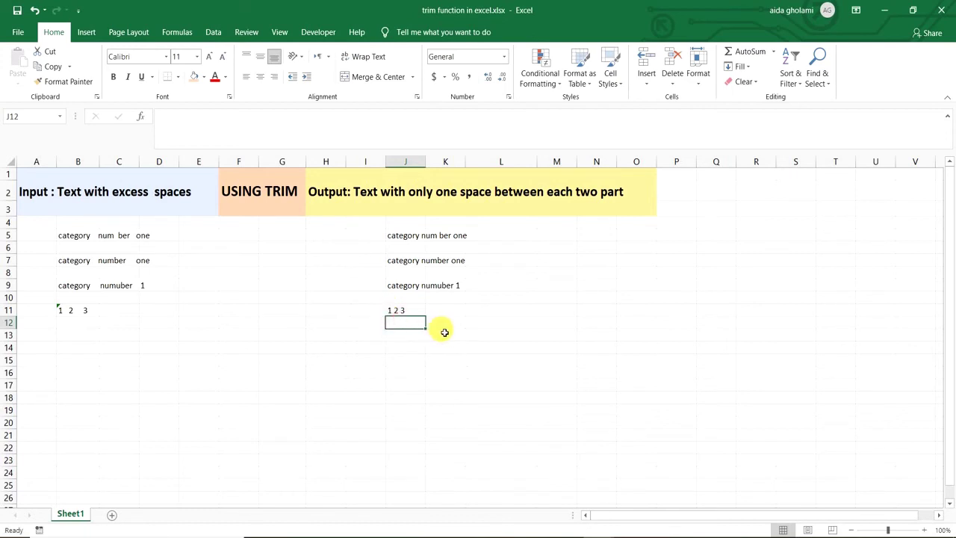